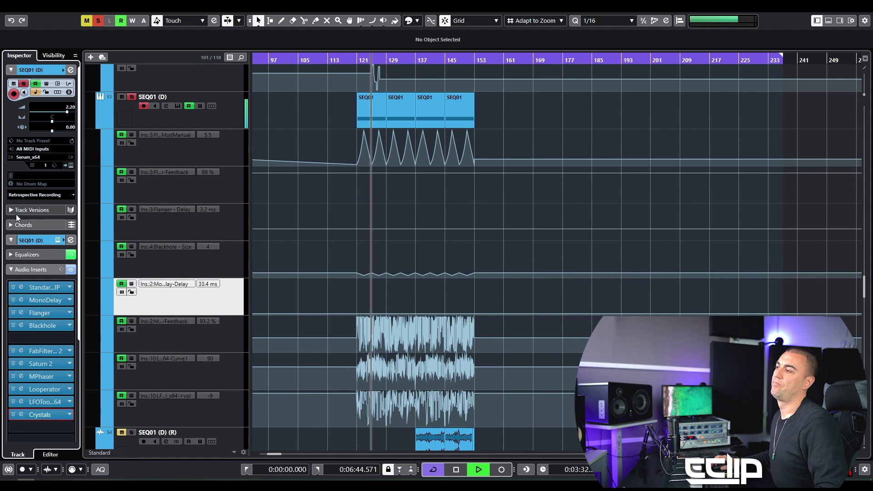
- Stop playback and inspect the effects and oscillator settings of the SEQ01 (D) Serum patch
{"action": "key", "text": "space"}
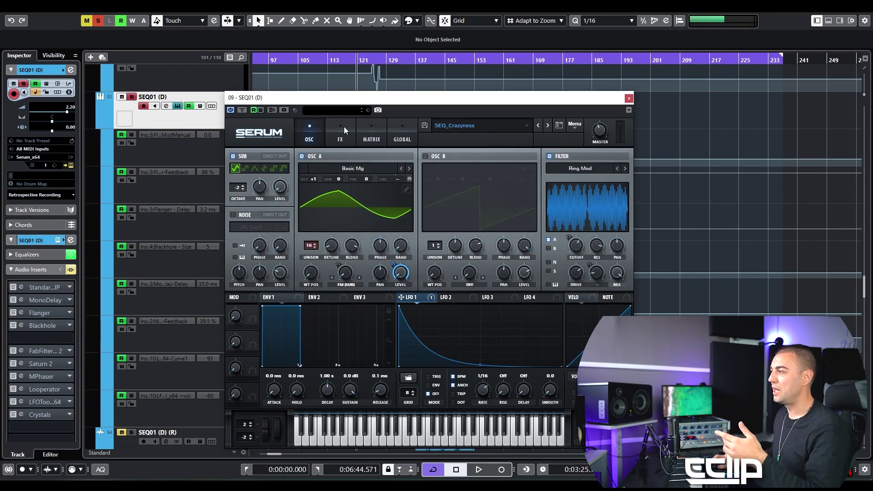
{"action": "left_click", "coordinate": [342, 132]}
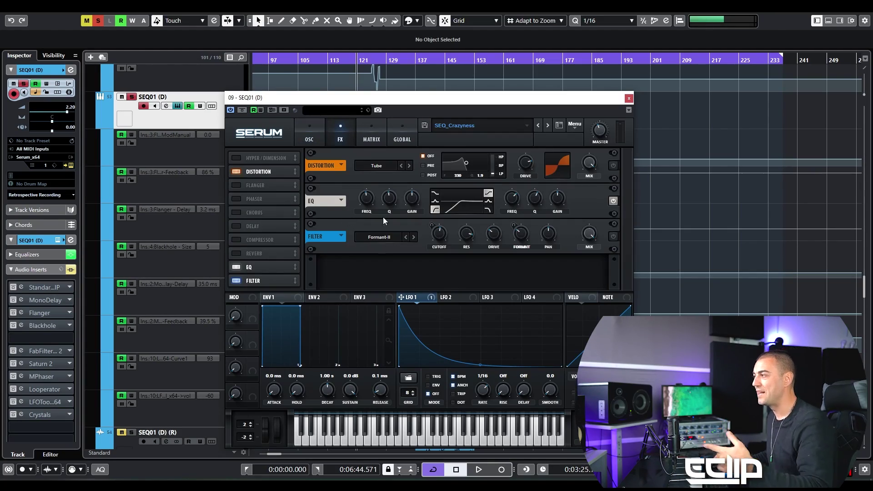
{"action": "left_click", "coordinate": [309, 136]}
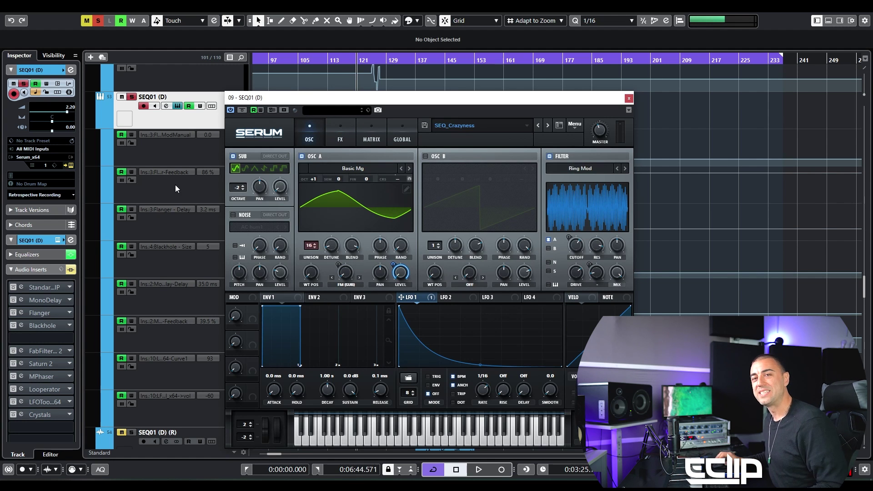
{"action": "left_click_drag", "start_coordinate": [290, 111], "coordinate": [520, 130]}
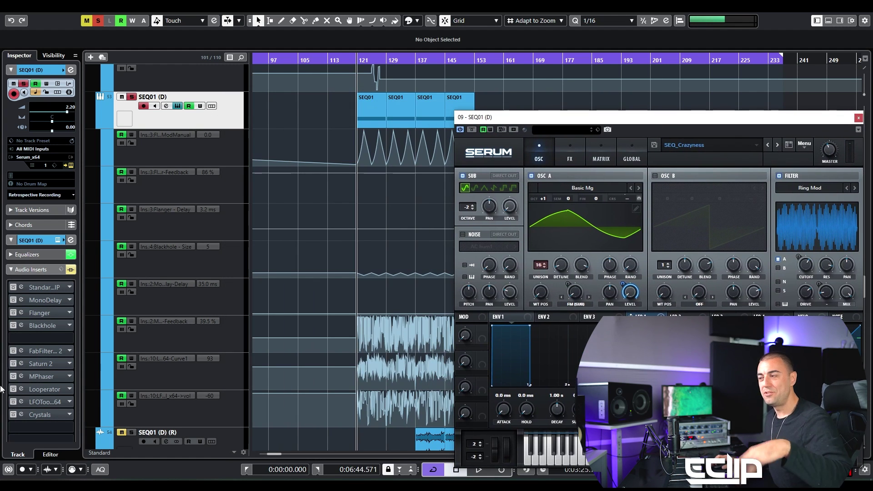
- Turn the SEQ01 (D) audio inserts back on and close the Serum window
{"action": "left_click", "coordinate": [17, 401]}
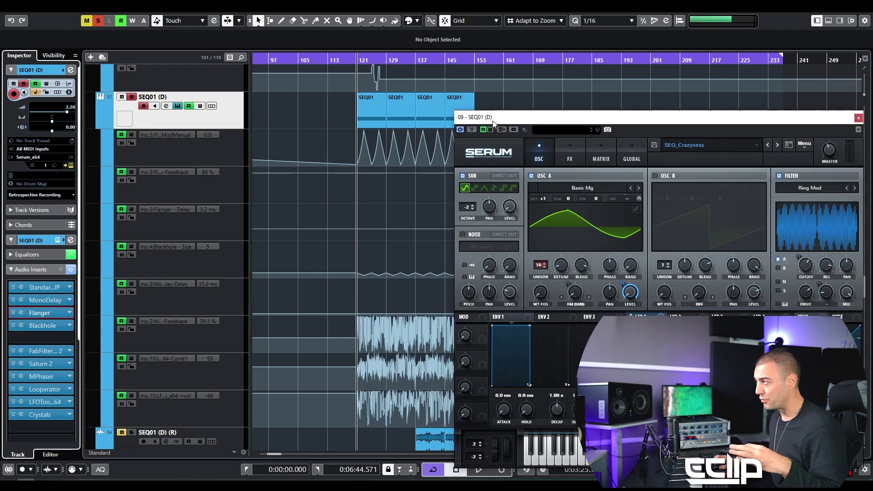
{"action": "left_click_drag", "start_coordinate": [493, 123], "coordinate": [388, 96]}
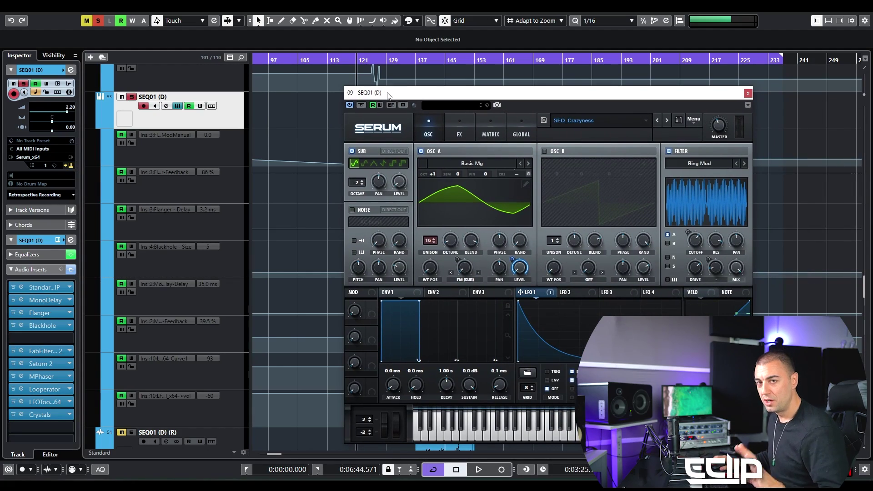
{"action": "left_click_drag", "start_coordinate": [438, 95], "coordinate": [384, 81]}
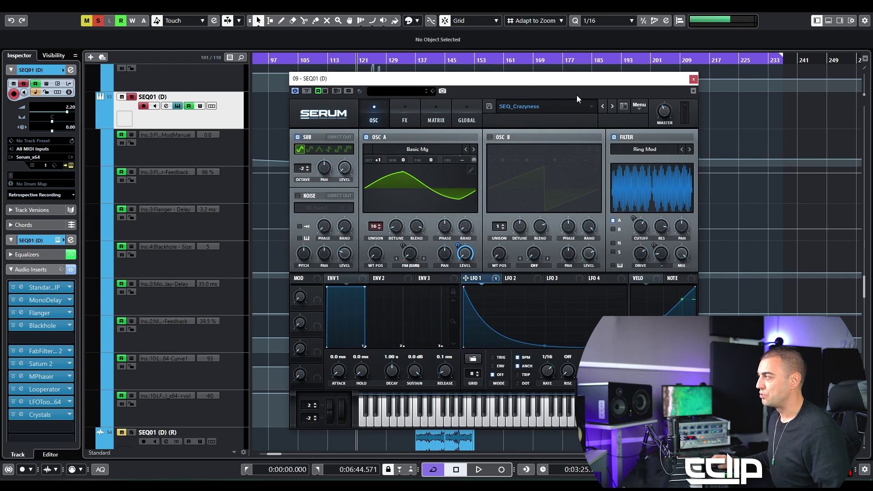
{"action": "left_click", "coordinate": [693, 80]}
- Compare the SEQ01 (D) sequence during playback with all its audio inserts bypassed and with them active
{"action": "left_click", "coordinate": [71, 270]}
{"action": "key", "text": "space"}
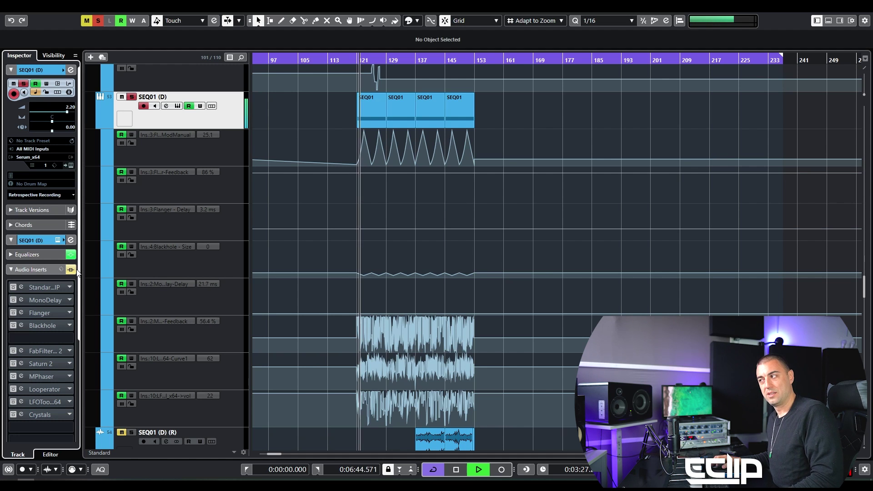
{"action": "key", "text": "space"}
{"action": "left_click", "coordinate": [70, 270]}
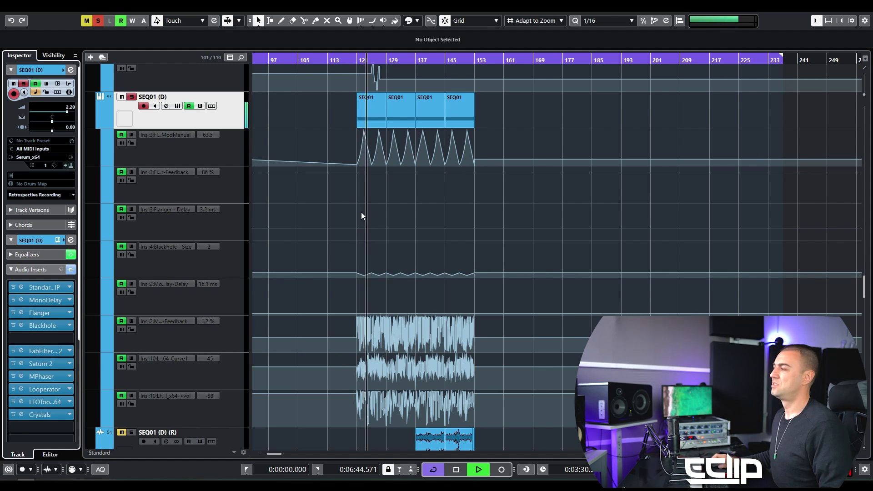
{"action": "scroll", "coordinate": [361, 212], "scroll_direction": "up", "scroll_amount": 3}
{"action": "key", "text": "space"}
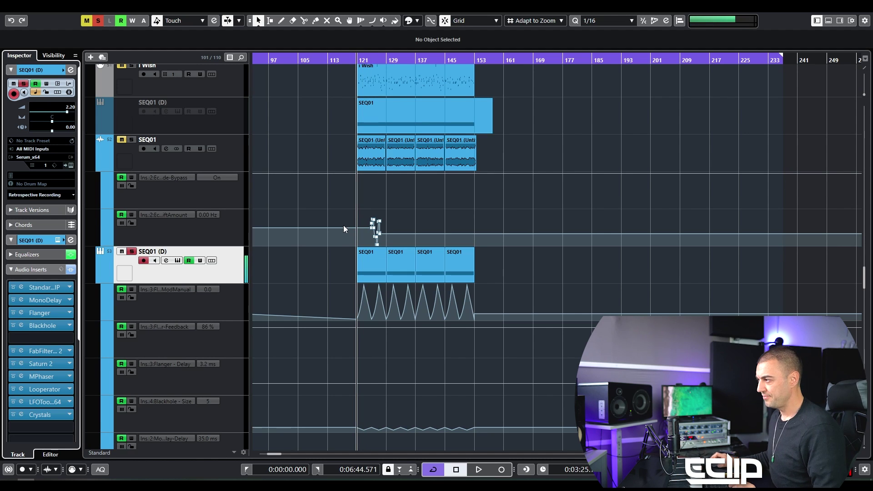
- Select the CRAZY SEQ group track and activate its Gatekeeper insert
{"action": "scroll", "coordinate": [342, 225], "scroll_direction": "up", "scroll_amount": 6}
{"action": "left_click", "coordinate": [233, 252]}
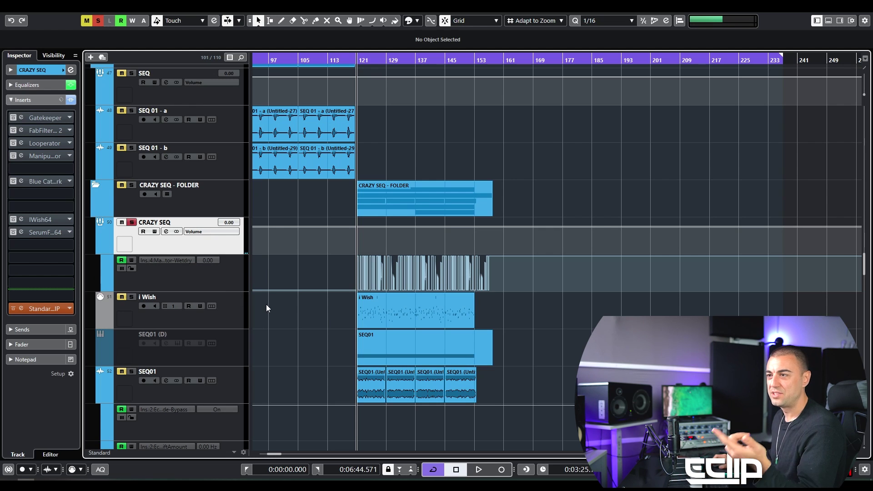
{"action": "left_click", "coordinate": [18, 117]}
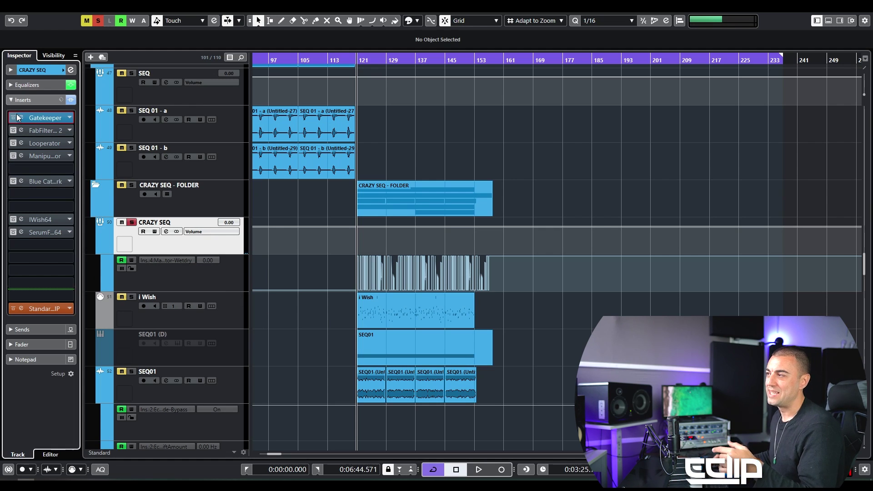
- Check the Serum instrument on SEQ01 (D), close it and select the track's four SEQ01 events
{"action": "scroll", "coordinate": [195, 147], "scroll_direction": "down", "scroll_amount": 6}
{"action": "left_click", "coordinate": [279, 259]}
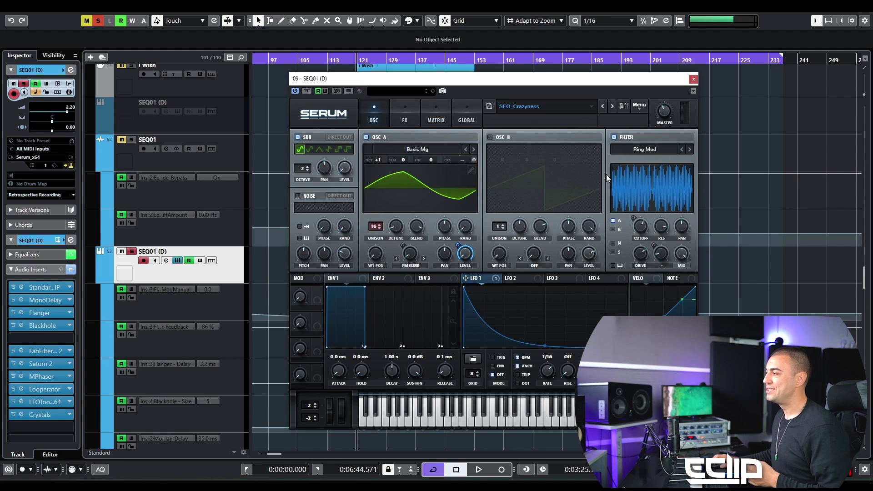
{"action": "left_click", "coordinate": [693, 79]}
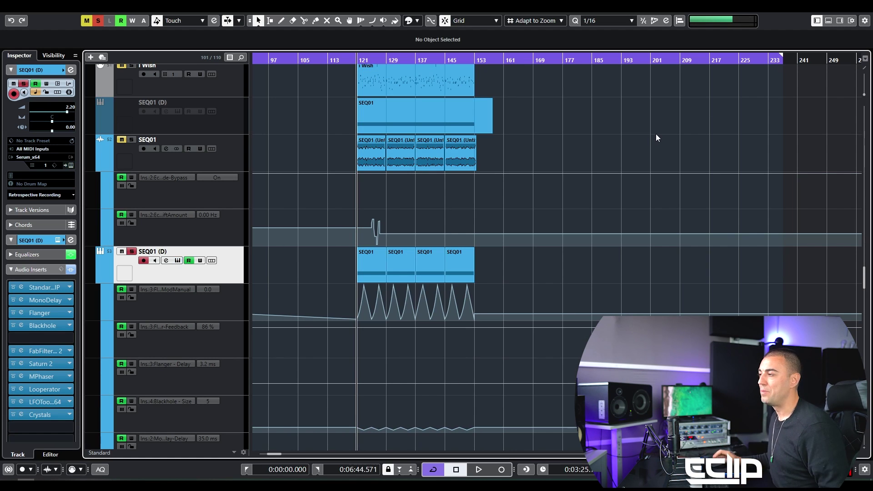
{"action": "left_click_drag", "start_coordinate": [305, 276], "coordinate": [566, 261]}
- Open Gatekeeper on the CRAZY SEQ group and audition its gating pattern with the group soloed
{"action": "scroll", "coordinate": [539, 263], "scroll_direction": "up", "scroll_amount": 2}
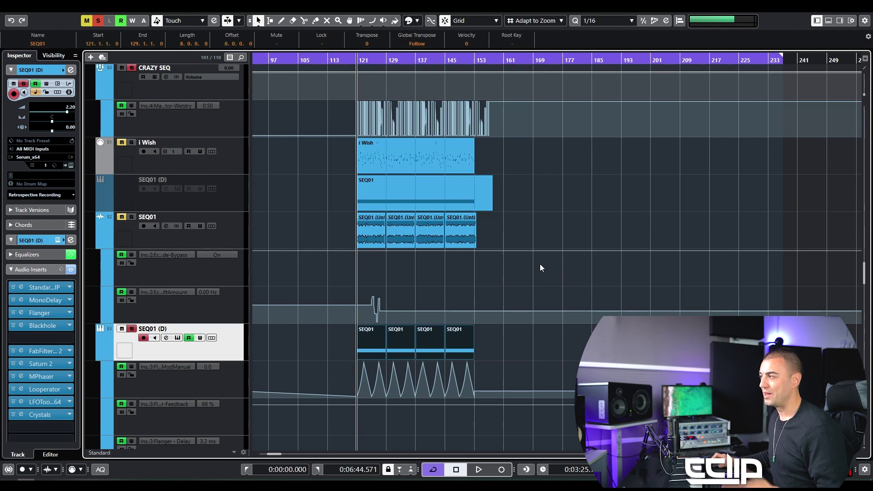
{"action": "scroll", "coordinate": [309, 209], "scroll_direction": "up", "scroll_amount": 2}
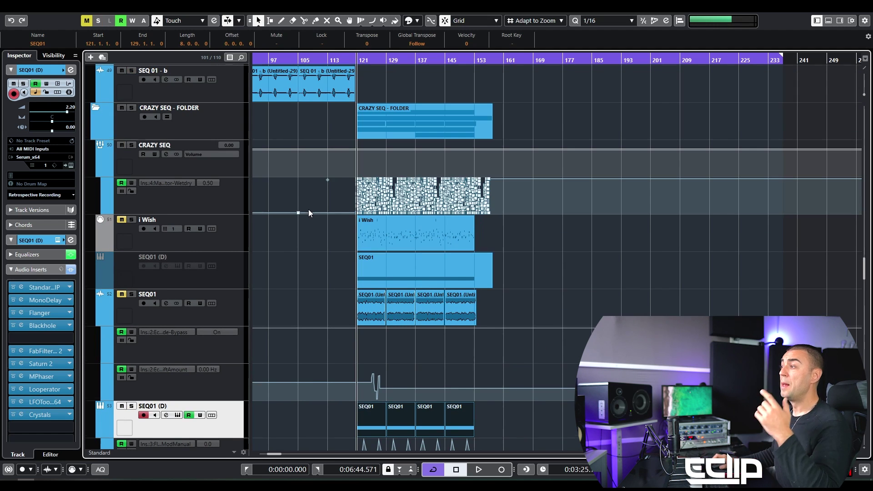
{"action": "left_click", "coordinate": [177, 173]}
{"action": "left_click", "coordinate": [35, 118]}
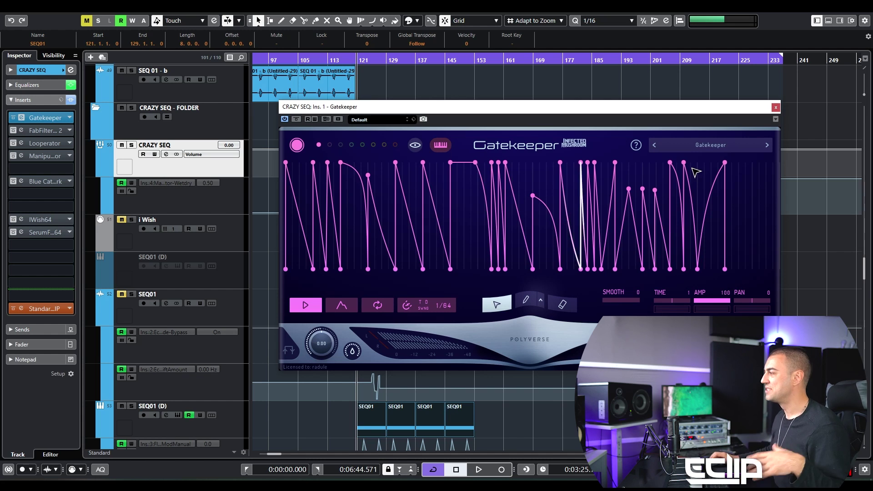
{"action": "mouse_move", "coordinate": [728, 277]}
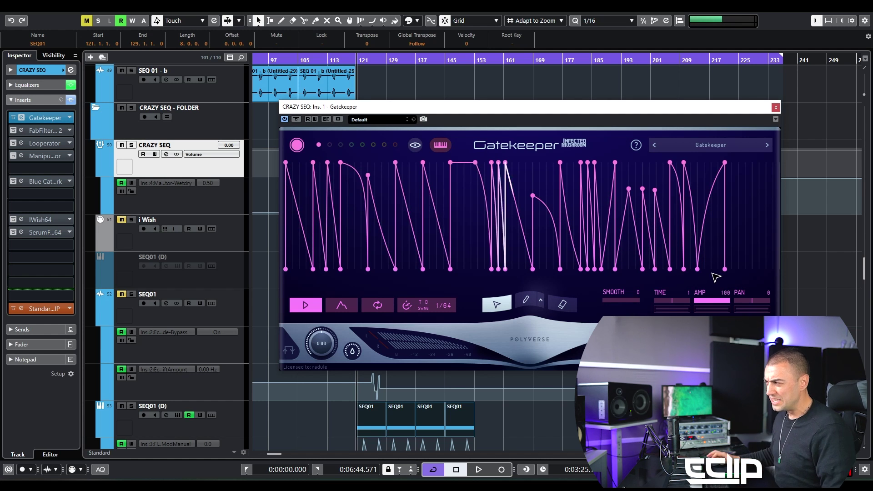
{"action": "key", "text": "space"}
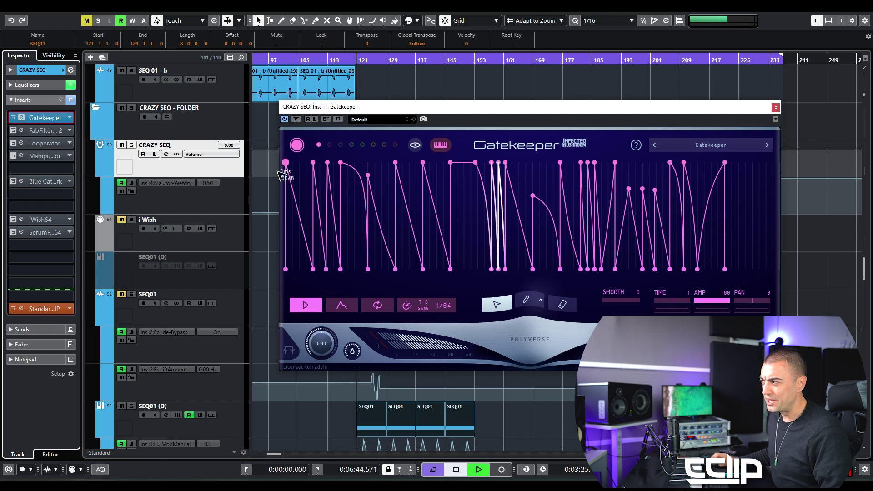
{"action": "key", "text": "s"}
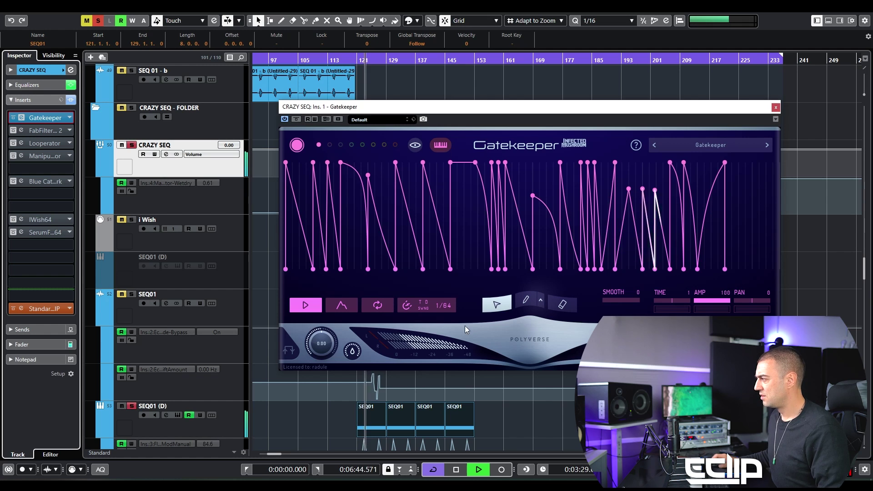
{"action": "mouse_move", "coordinate": [357, 349]}
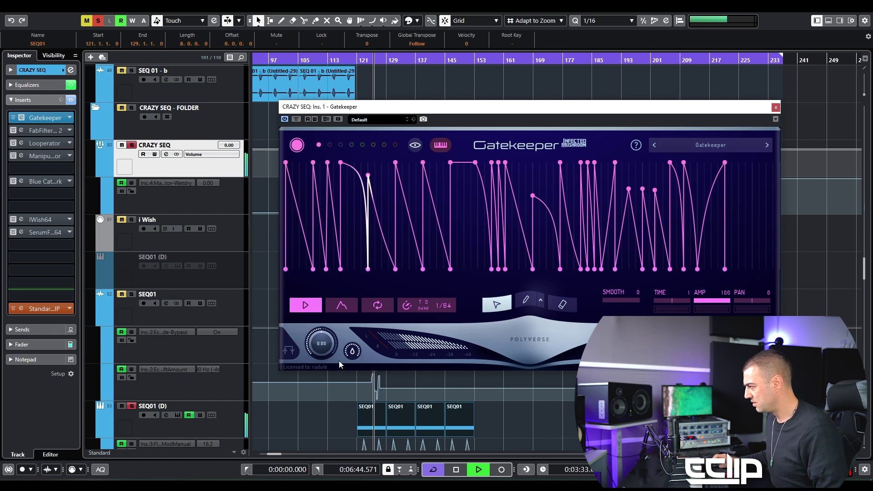
{"action": "key", "text": "space"}
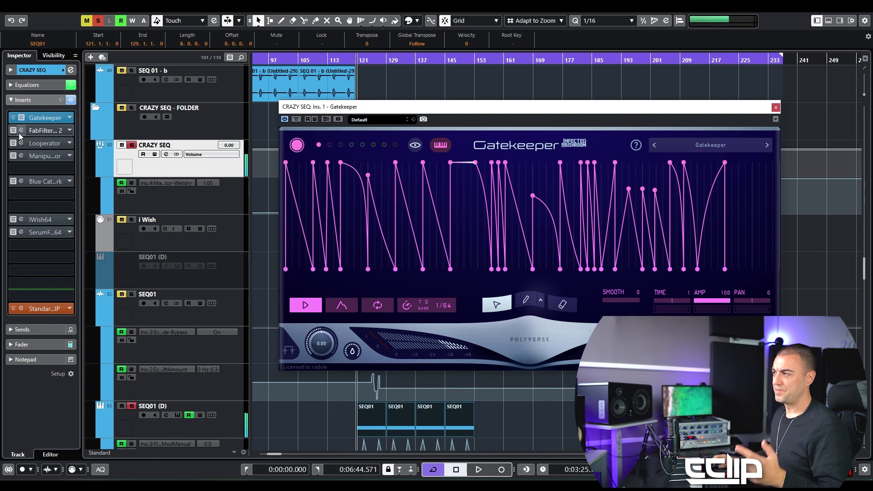
- Activate the FabFilter Pro-C 2 and Looperator inserts on CRAZY SEQ, and audition the sequence with them
{"action": "left_click", "coordinate": [19, 131]}
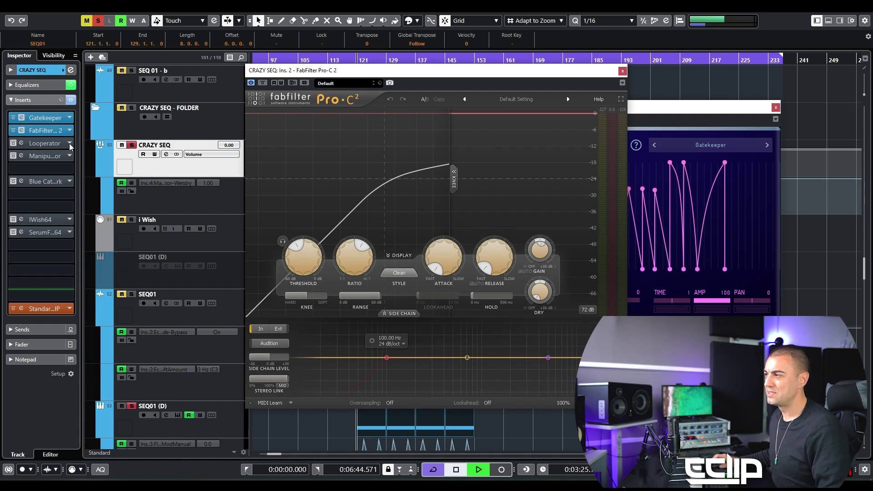
{"action": "left_click", "coordinate": [22, 131]}
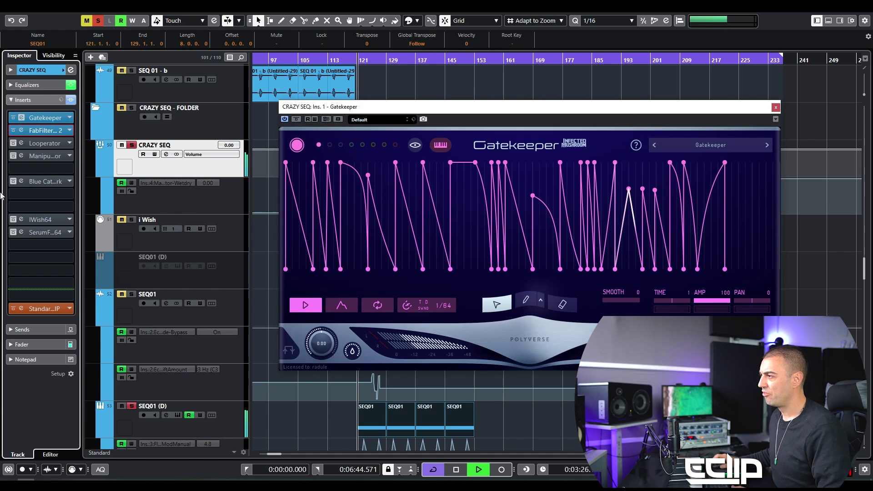
{"action": "left_click", "coordinate": [21, 143]}
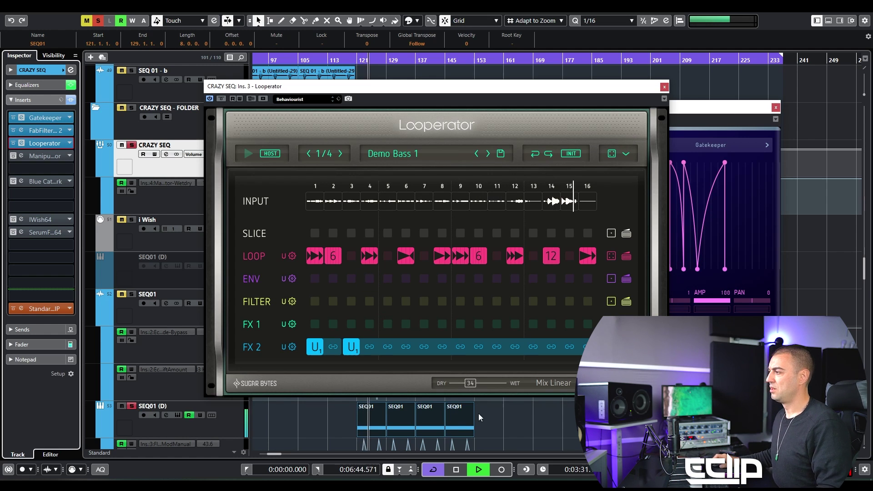
{"action": "key", "text": "space"}
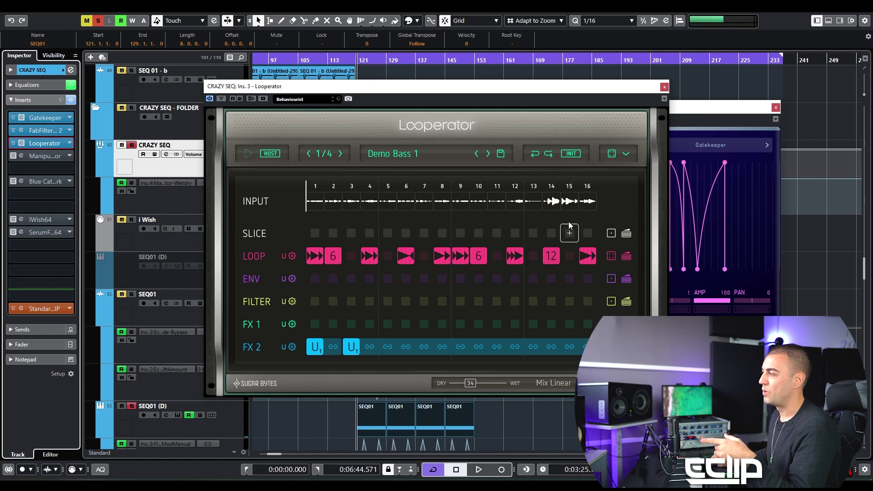
{"action": "left_click", "coordinate": [664, 88]}
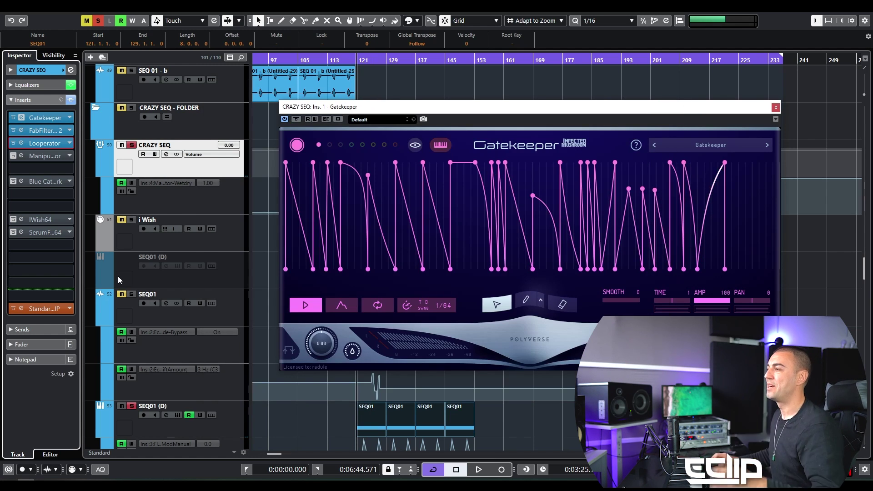
- Audition the Manipulator insert on CRAZY SEQ, switch it off again and close its window
{"action": "left_click", "coordinate": [14, 157]}
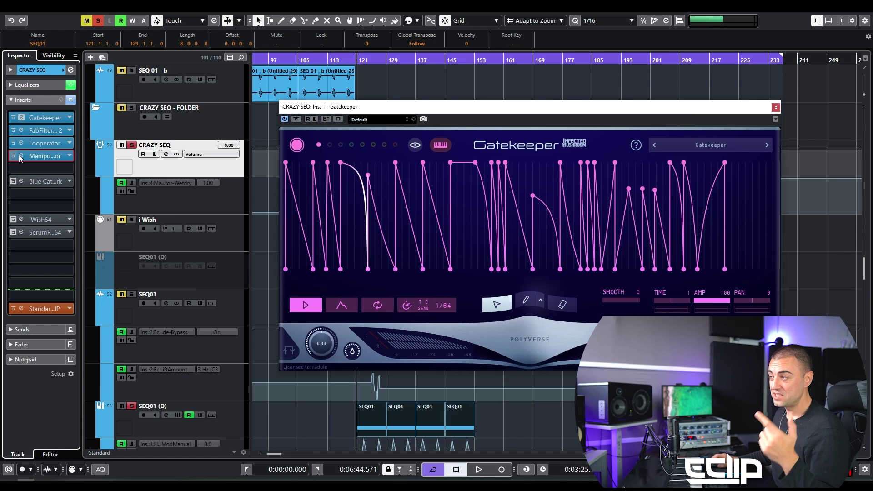
{"action": "left_click_drag", "start_coordinate": [292, 102], "coordinate": [624, 101]}
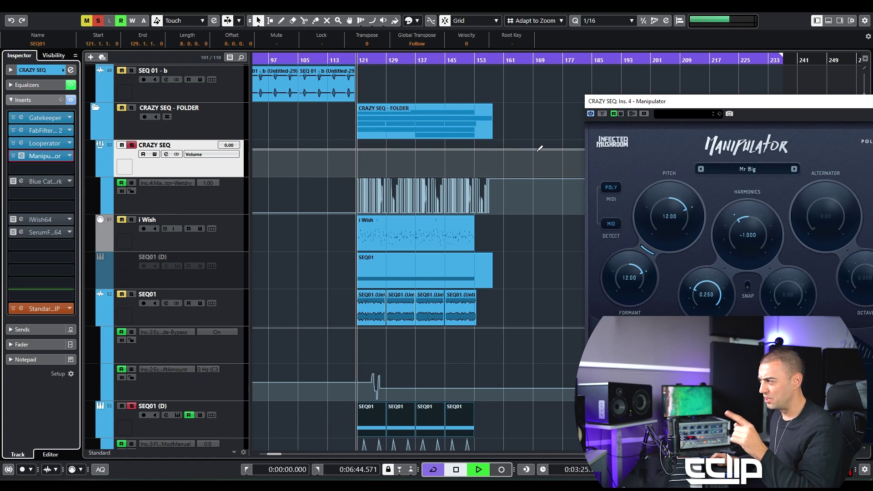
{"action": "key", "text": "space"}
{"action": "left_click", "coordinate": [13, 156]}
{"action": "key", "text": "space"}
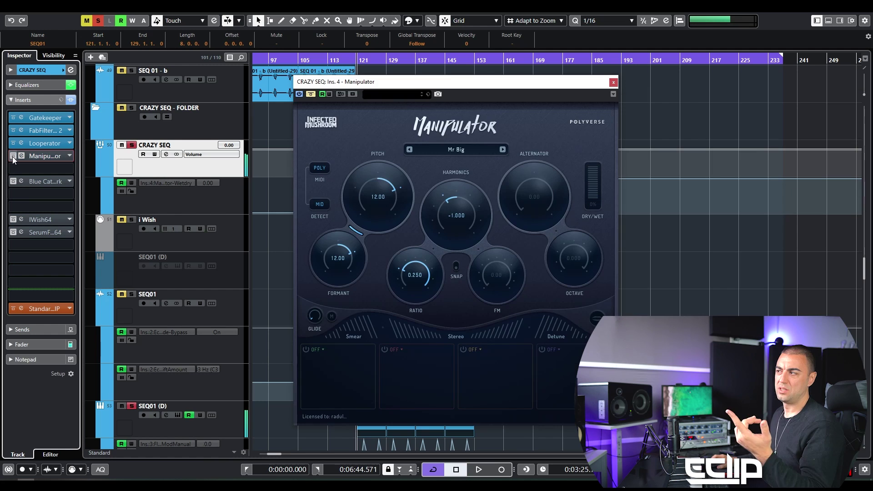
{"action": "left_click", "coordinate": [613, 83]}
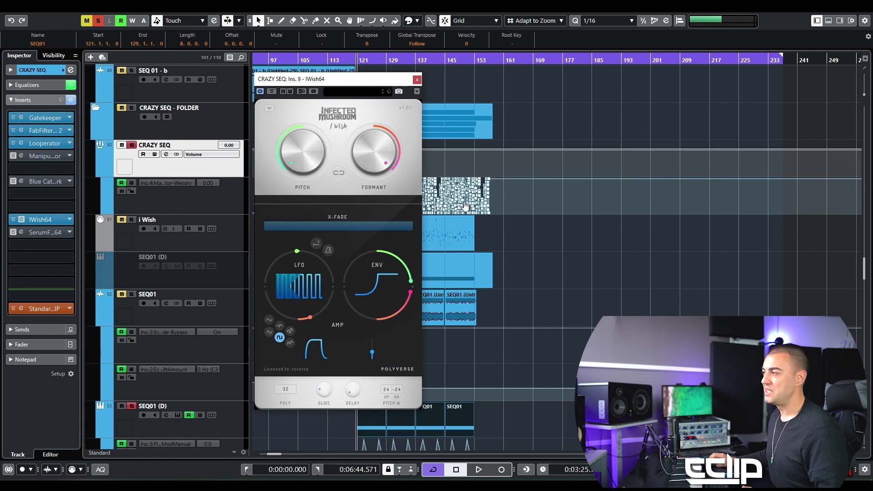
- Move the IWish window aside and check the channel settings of the i Wish and CRAZY SEQ tracks
{"action": "left_click_drag", "start_coordinate": [346, 80], "coordinate": [554, 74]}
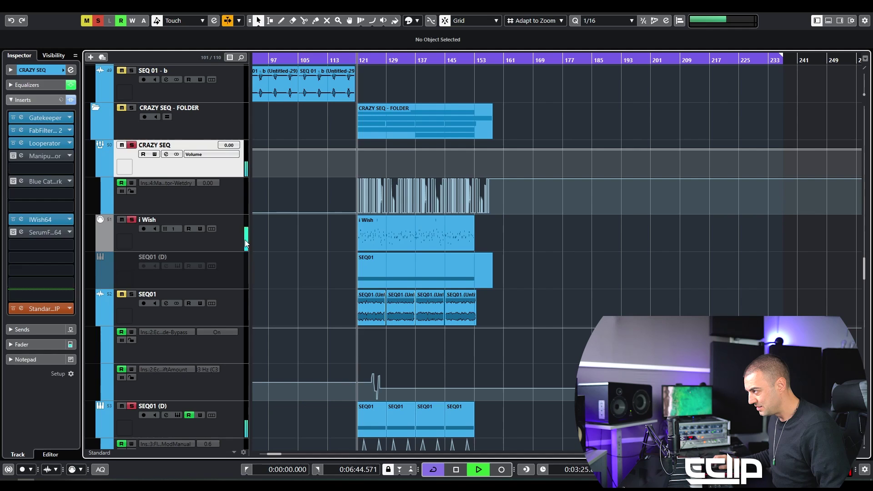
{"action": "left_click", "coordinate": [245, 239]}
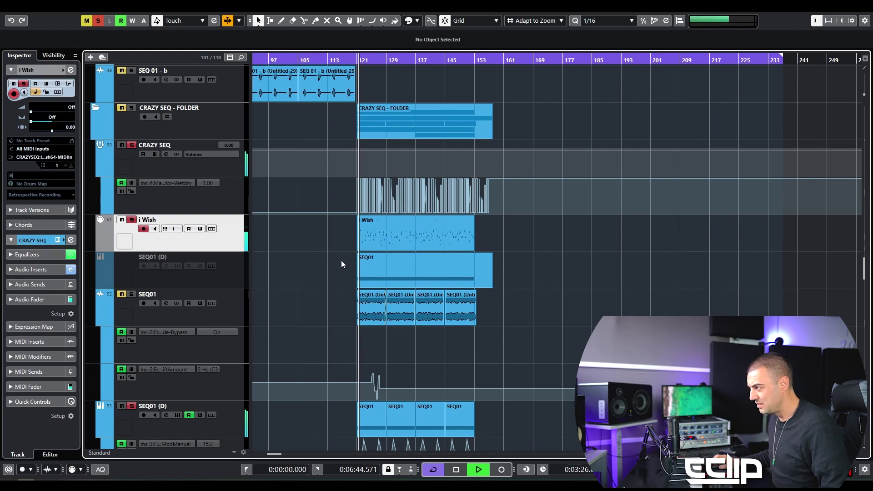
{"action": "key", "text": "e"}
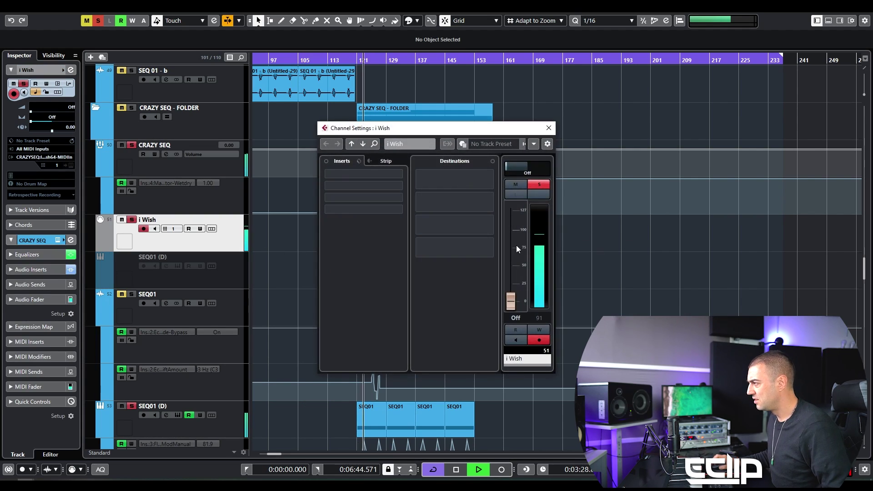
{"action": "key", "text": "e"}
{"action": "key", "text": "Up"}
{"action": "key", "text": "e"}
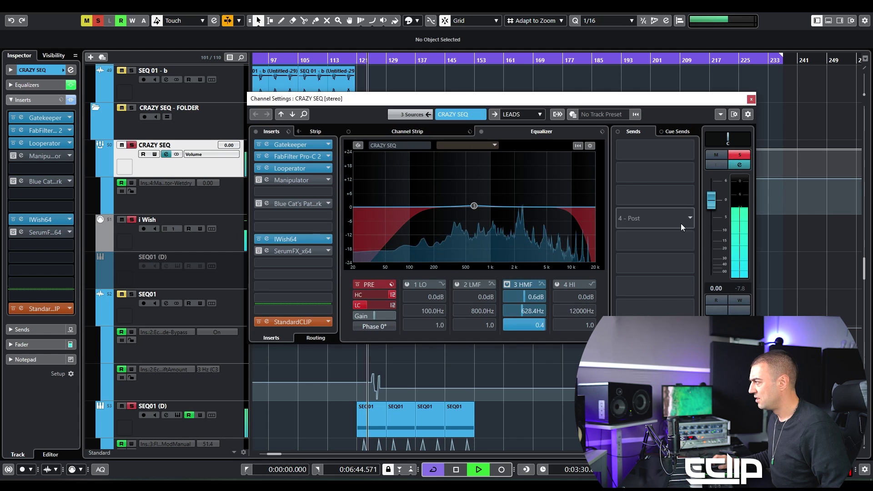
{"action": "key", "text": "e"}
- Raise the SEQ01 (D) channel volume to 6.02 in its channel settings and close them
{"action": "key", "text": "Down"}
{"action": "key", "text": "Down"}
{"action": "key", "text": "Down"}
{"action": "key", "text": "e"}
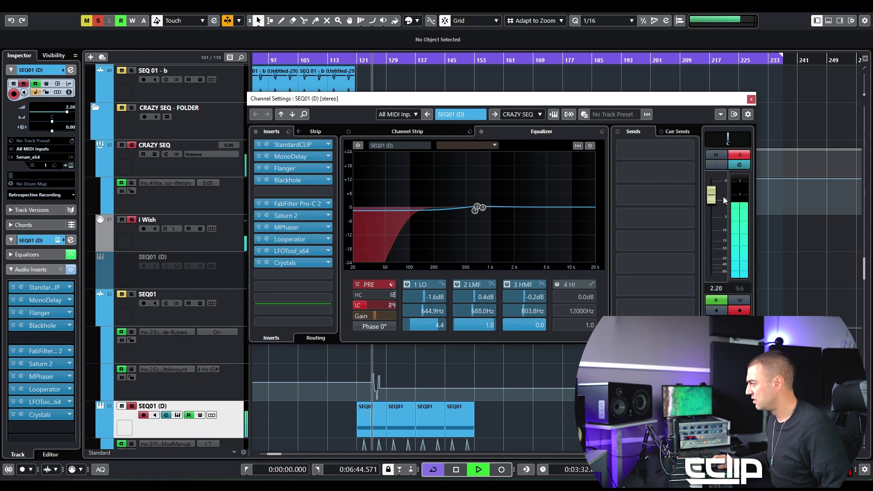
{"action": "left_click", "coordinate": [752, 99]}
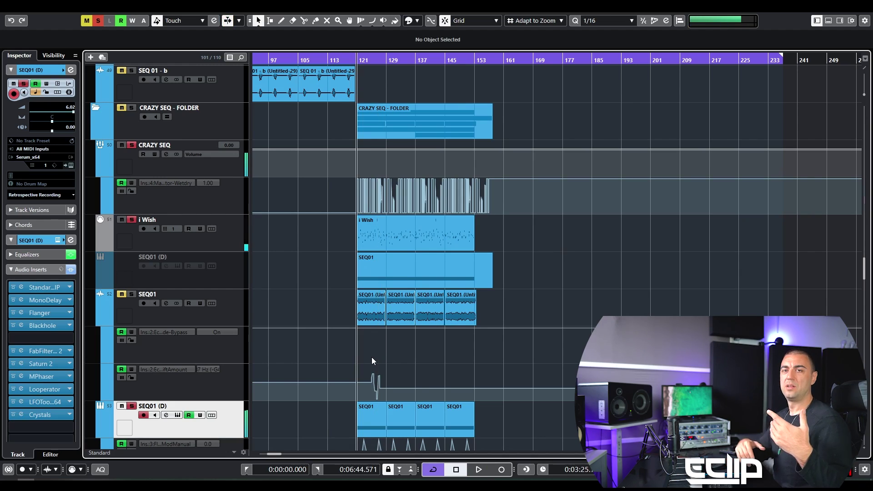